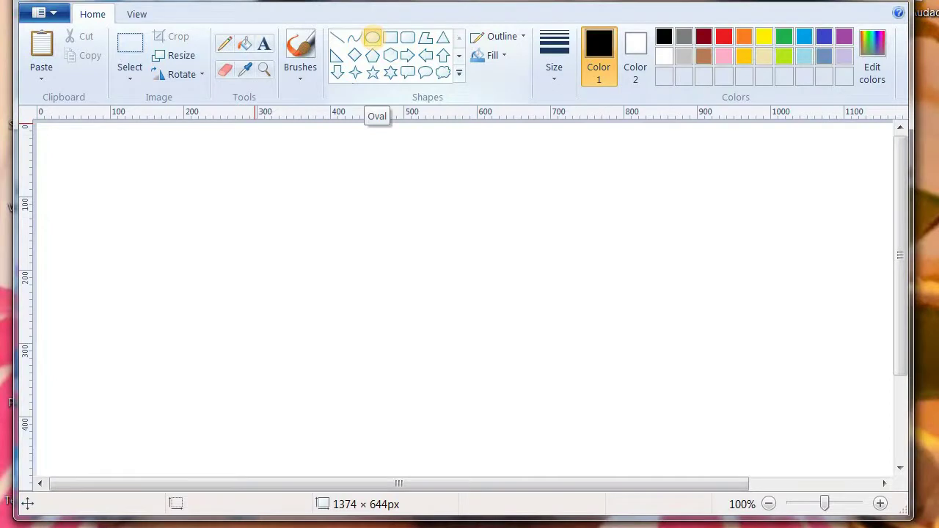
Draw a black circle about 395 × 395 px with the second-thinnest outline, starting near 400, 50 px
click(380, 44)
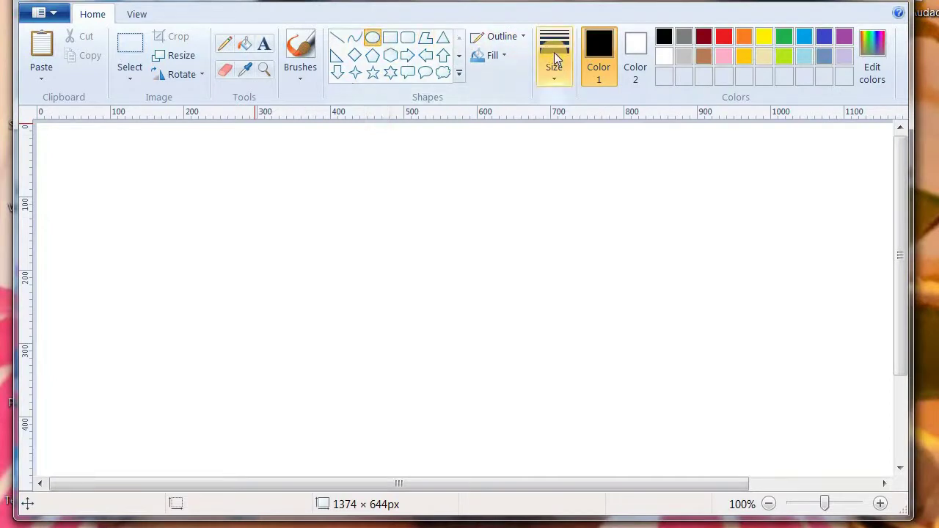
click(554, 52)
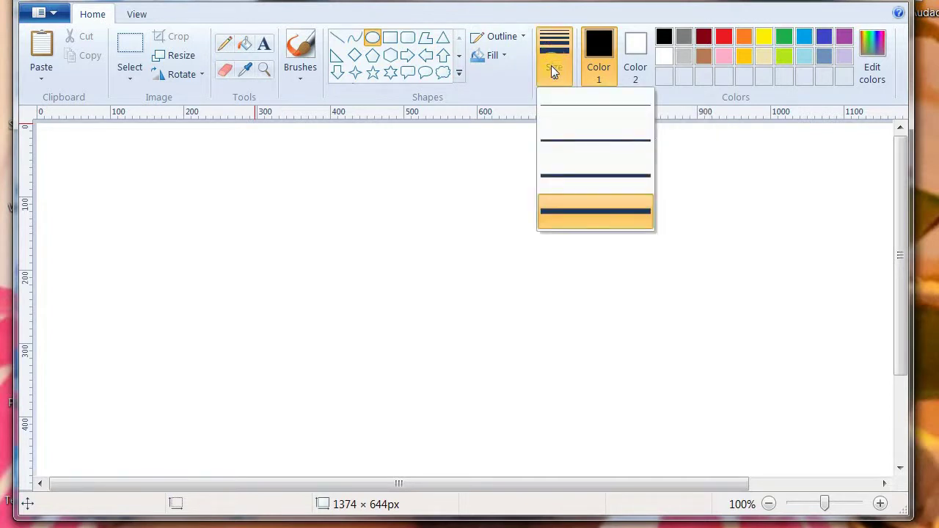
click(587, 142)
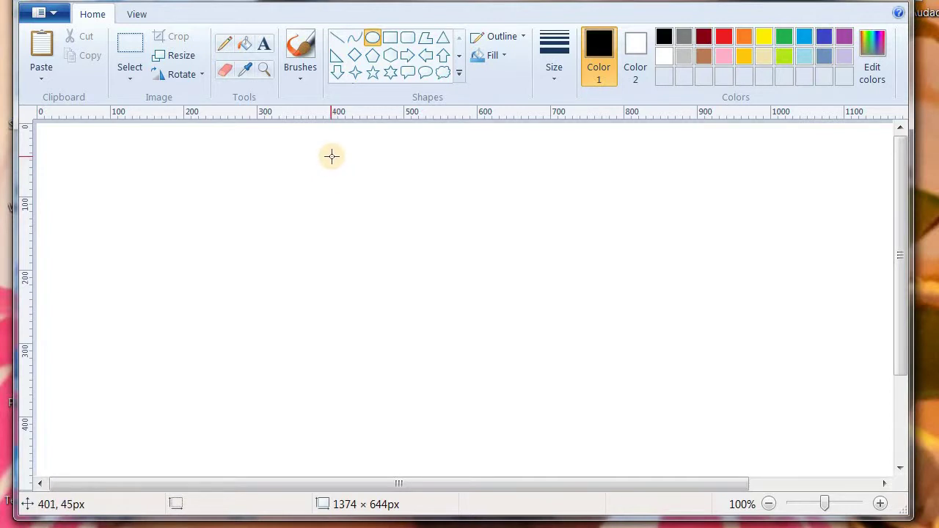
drag(329, 159, 330, 160)
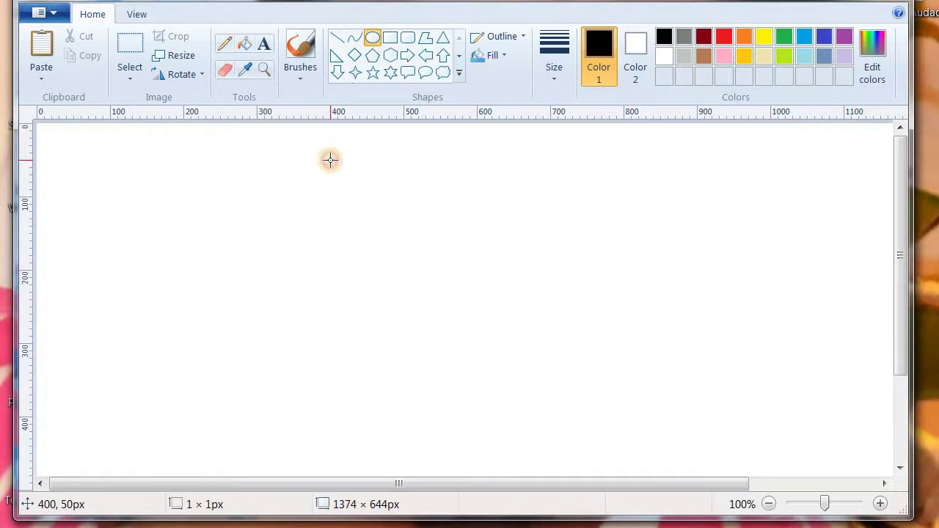
drag(330, 160, 623, 449)
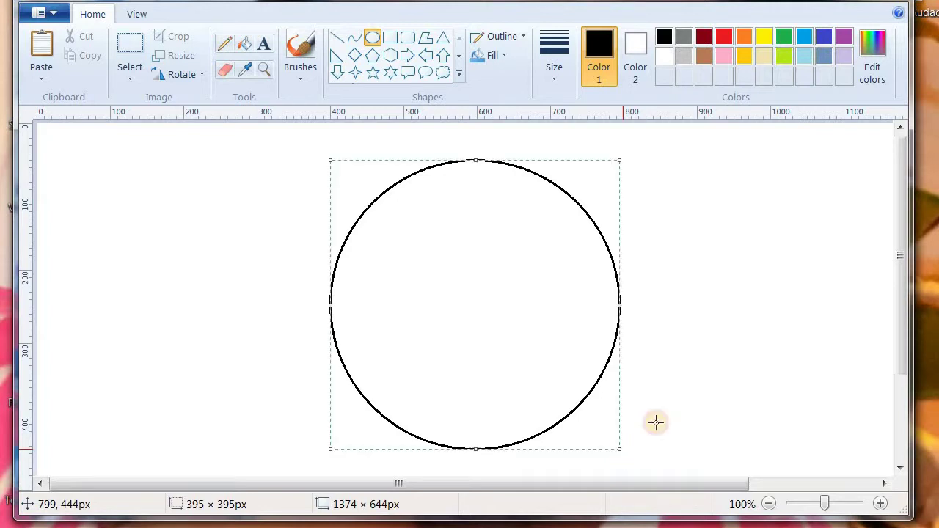
click(725, 173)
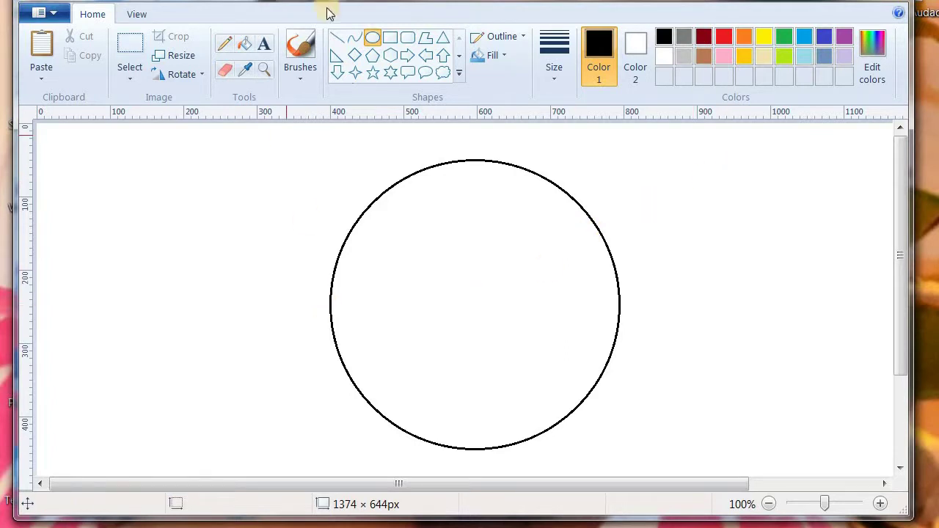
Draw a horizontal line about 397 px long across the circle's middle and a vertical line from the circle's top down to it
click(336, 38)
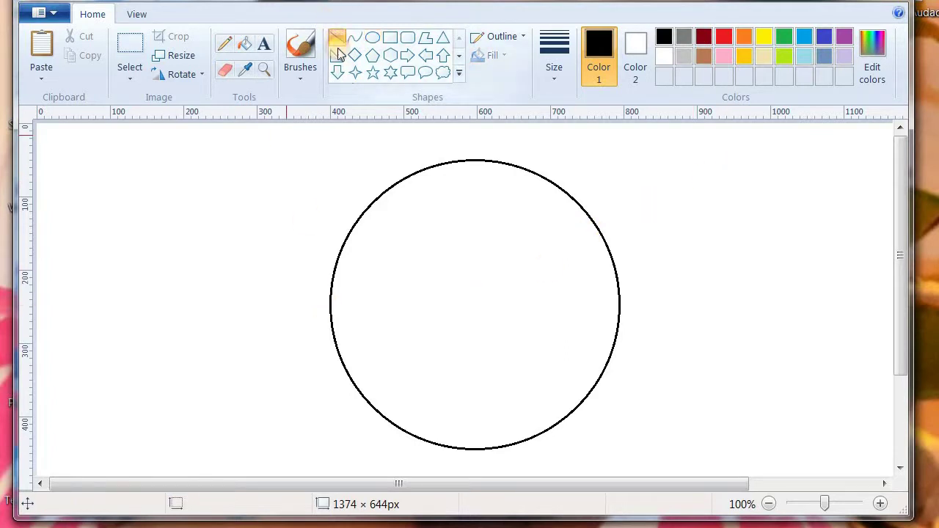
click(328, 303)
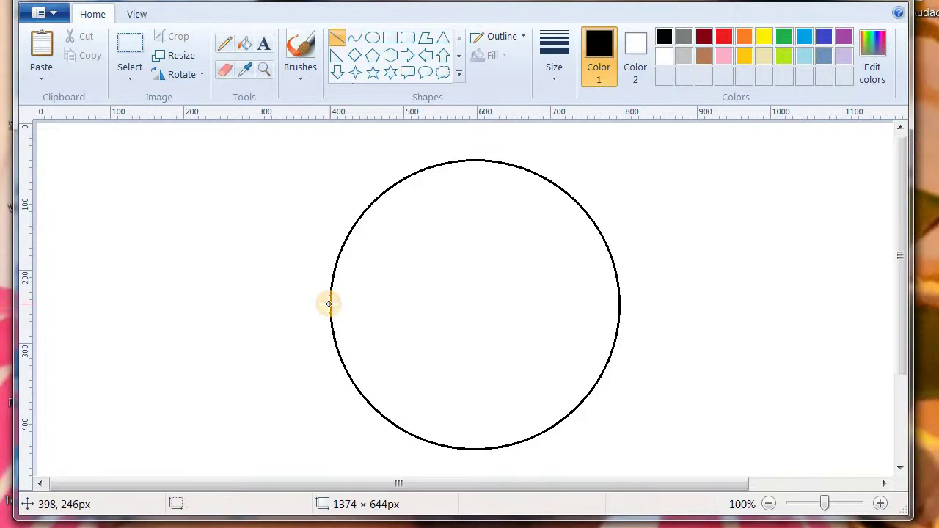
click(328, 303)
drag(329, 303, 619, 317)
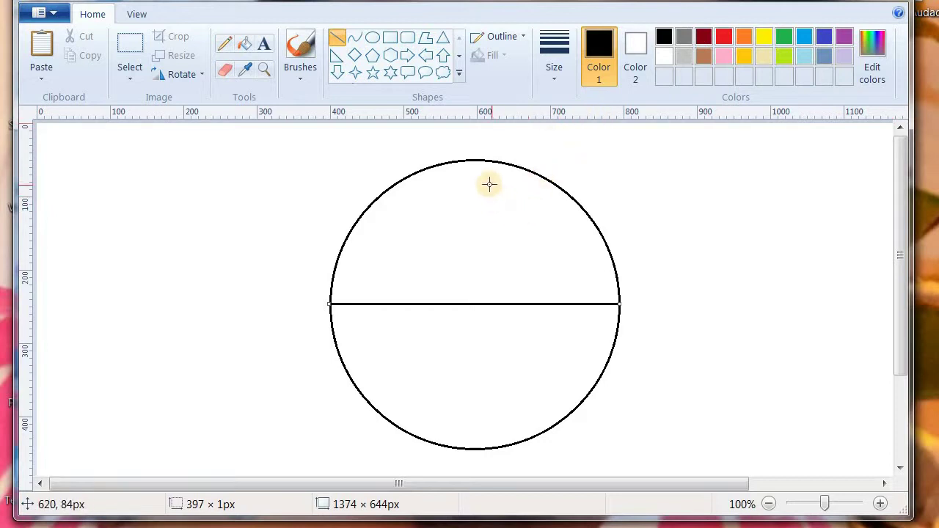
drag(472, 161, 494, 301)
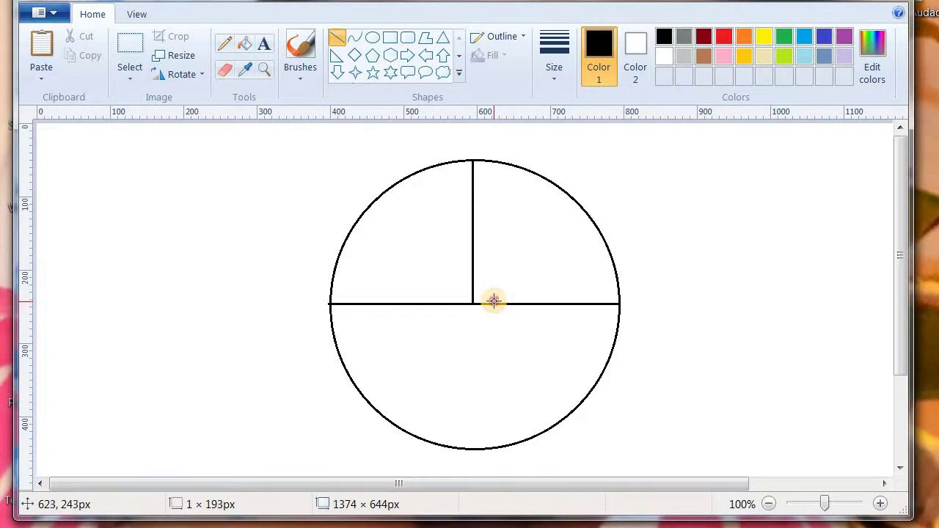
click(691, 198)
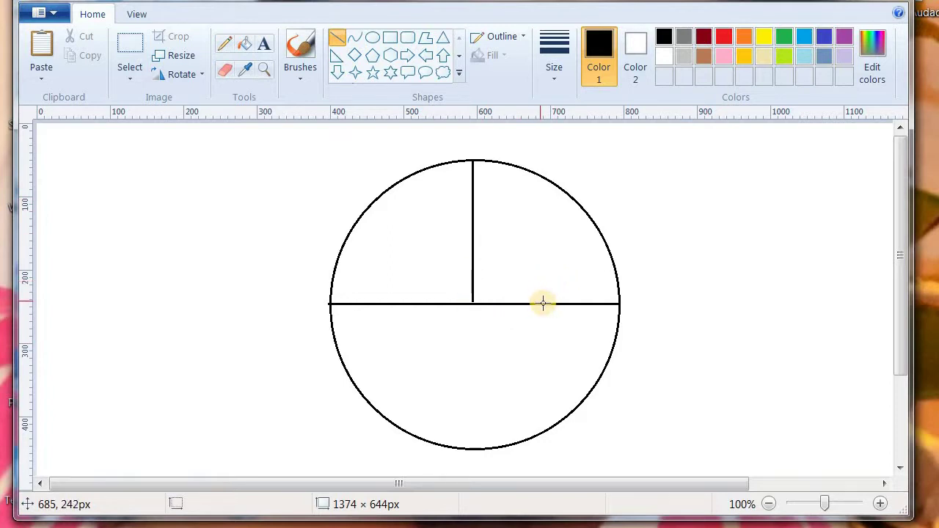
Draw a curve about 105 × 194 px from the horizontal line's right half to the circle's top, bowed outward toward the right edge
click(359, 38)
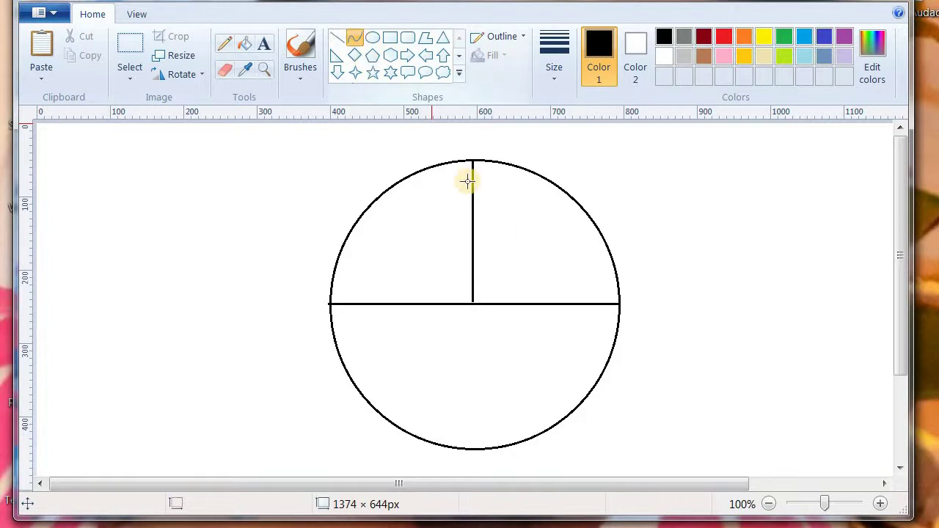
click(549, 302)
drag(549, 302, 473, 160)
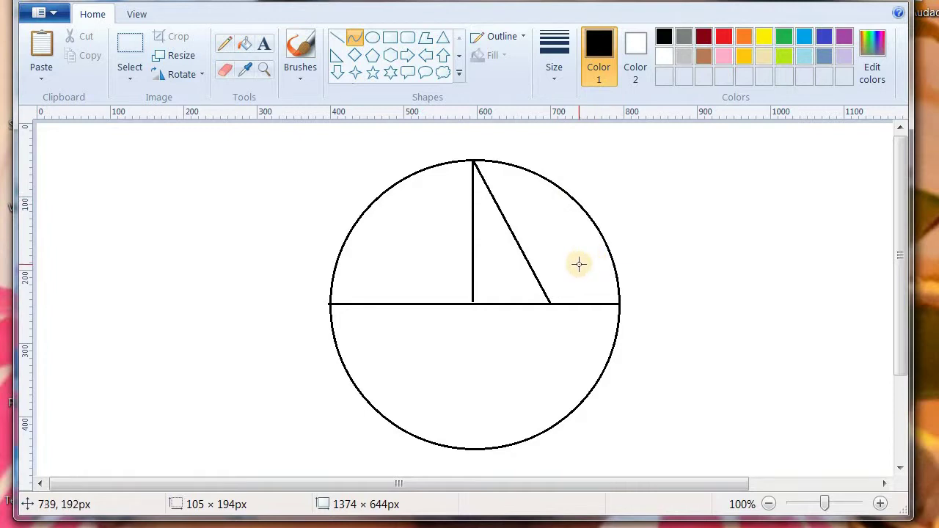
mouse_move(580, 265)
mouse_down()
mouse_move(576, 258)
mouse_move(551, 266)
mouse_move(545, 237)
mouse_up()
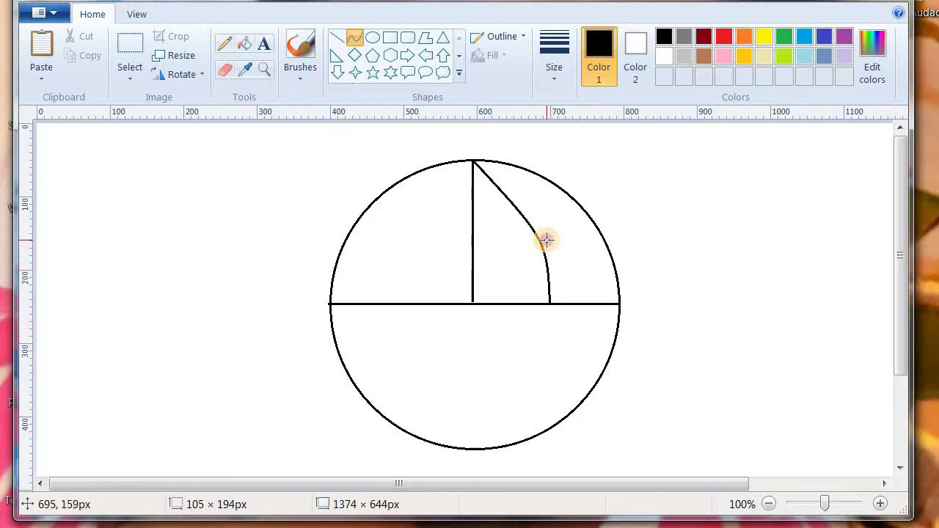
click(508, 173)
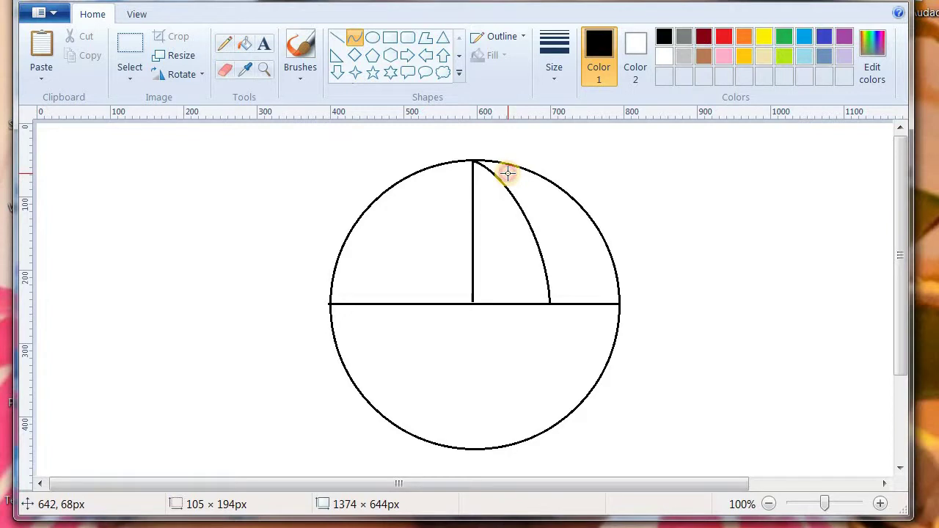
drag(508, 173, 516, 177)
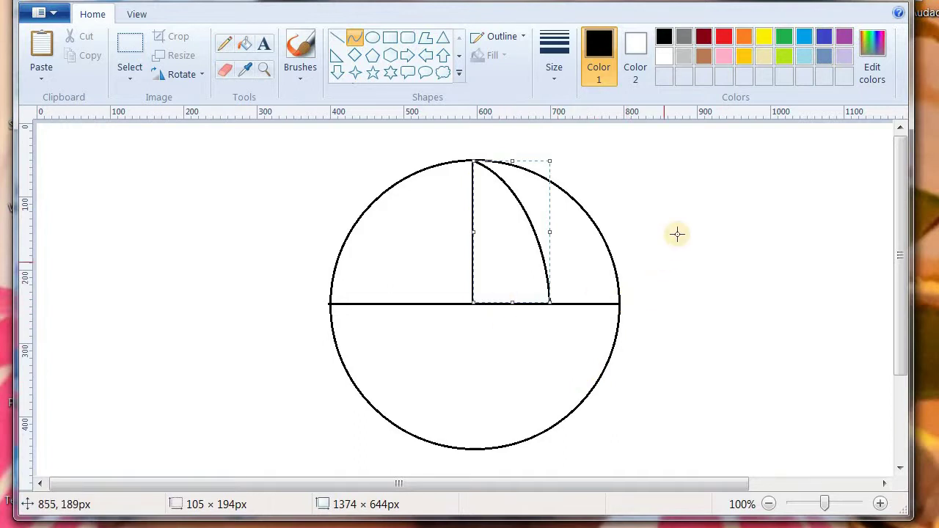
click(707, 193)
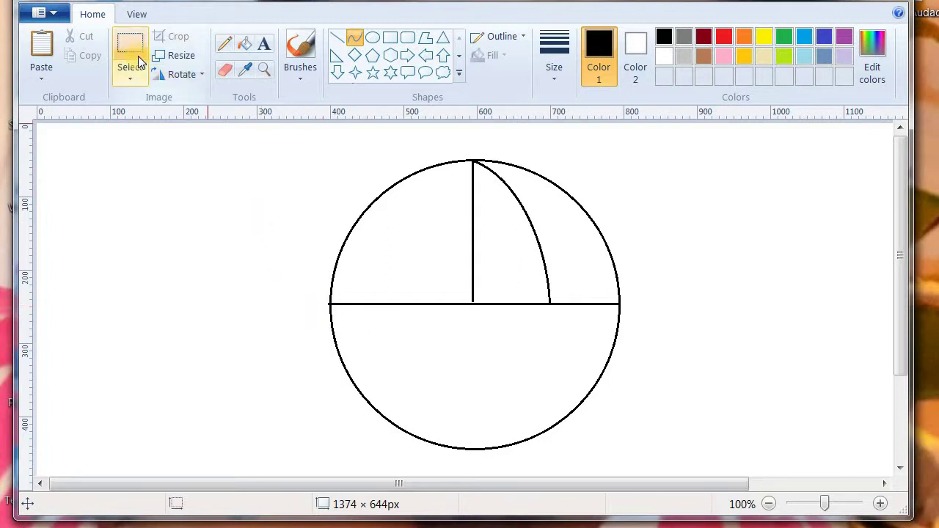
Delete the circle's lower half with the horizontal line, and then its upper-left quarter, using rectangular selections
click(132, 46)
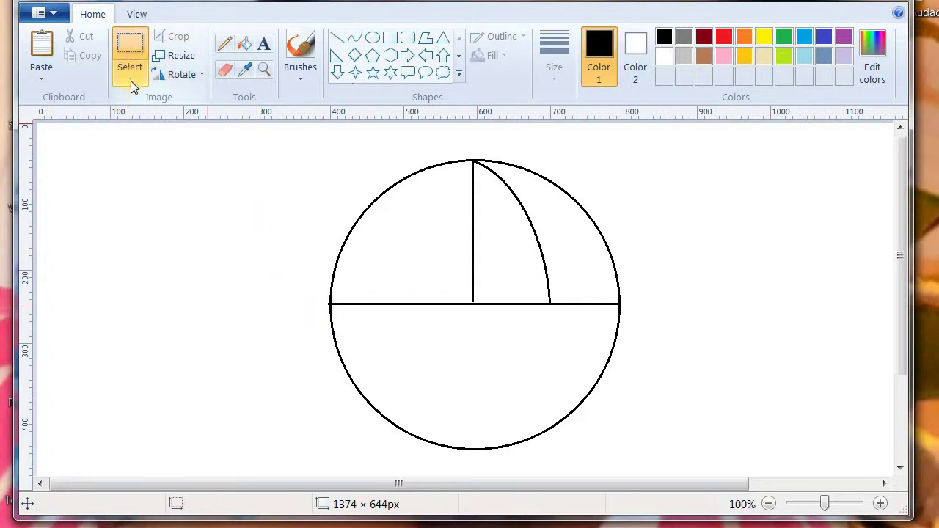
click(131, 81)
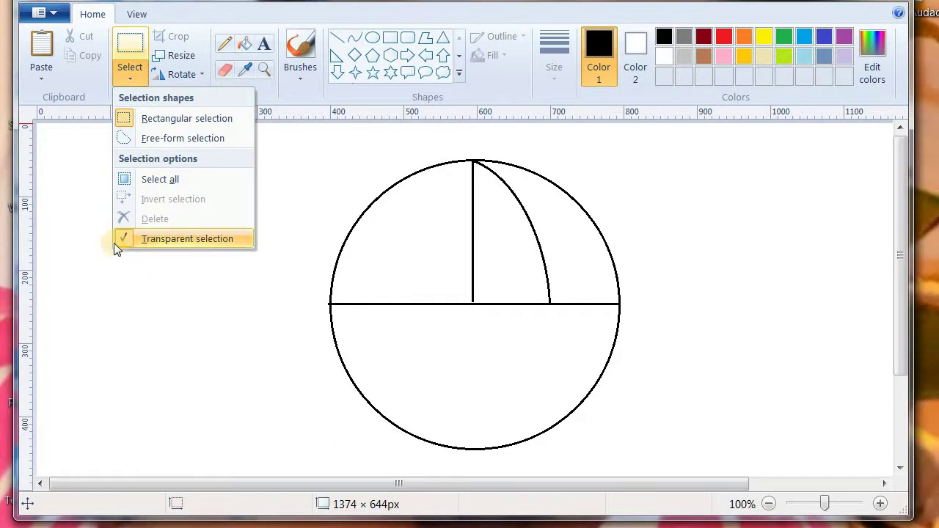
click(152, 237)
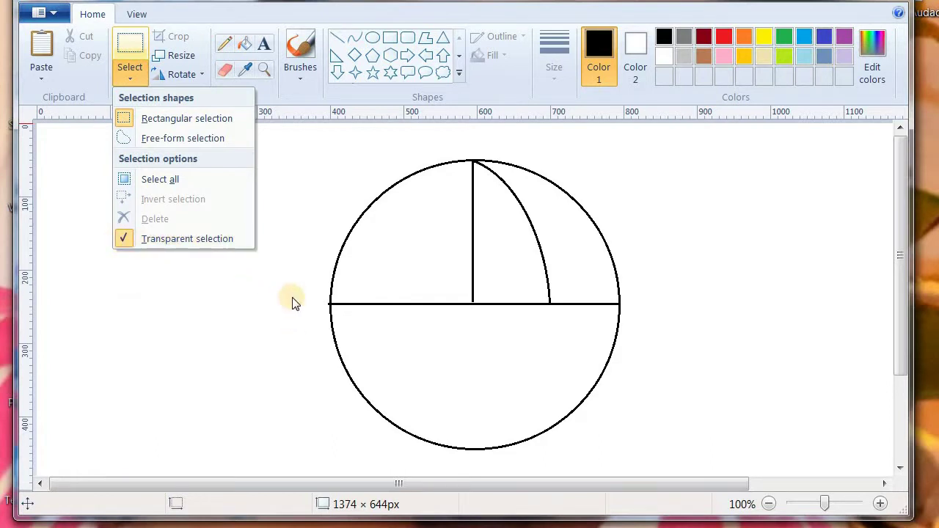
click(274, 291)
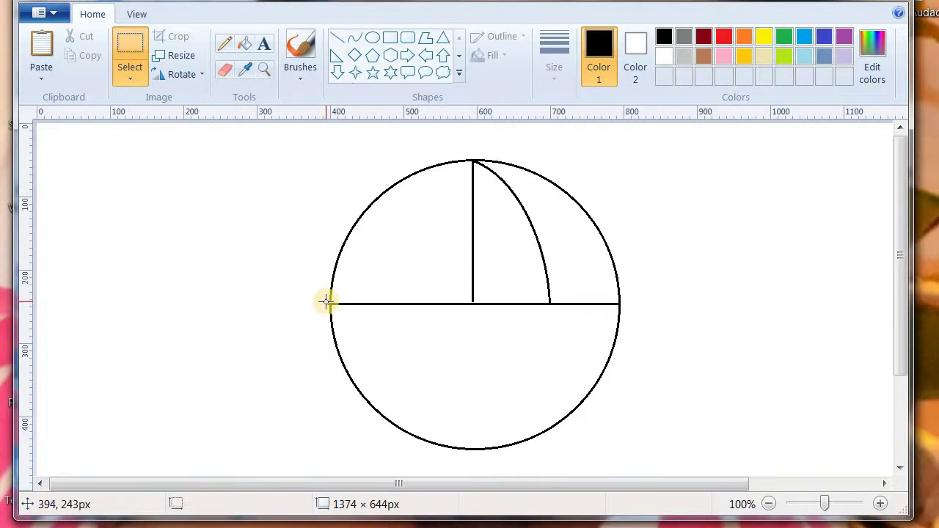
drag(327, 302, 651, 461)
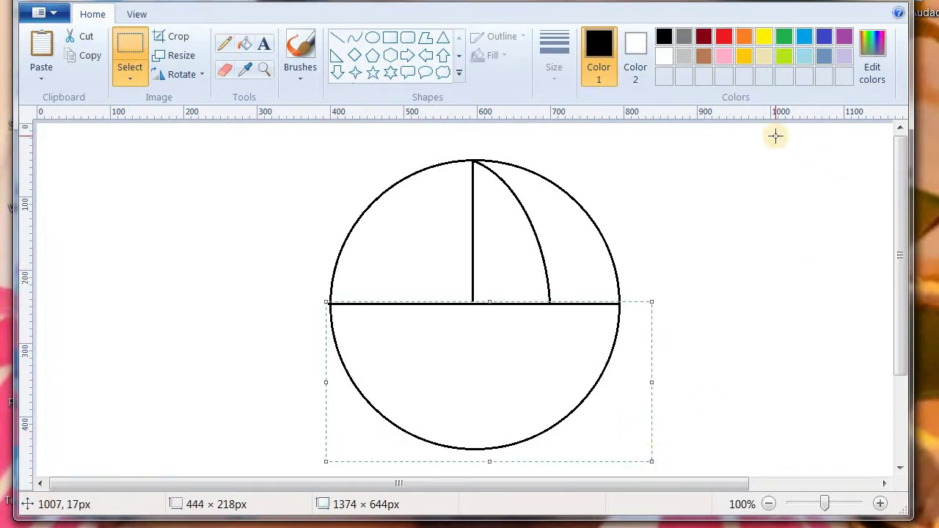
key(Delete)
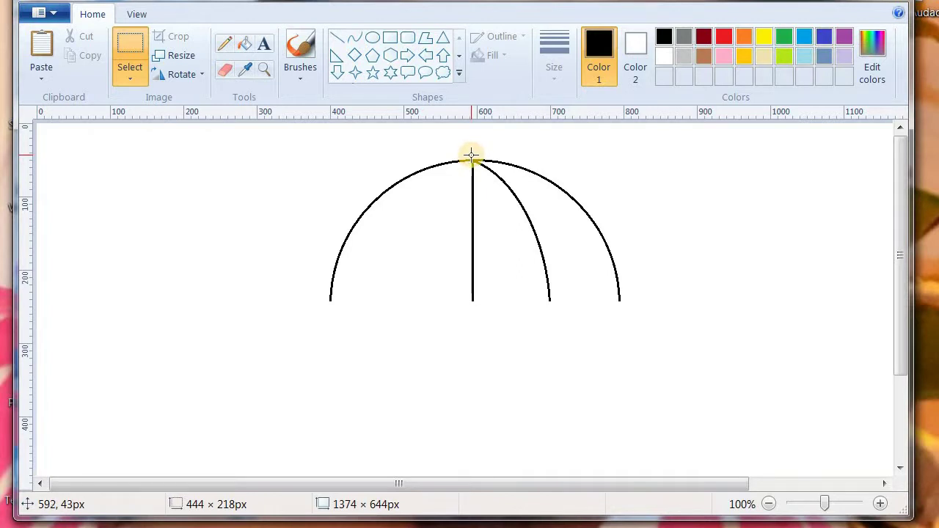
drag(471, 155, 317, 311)
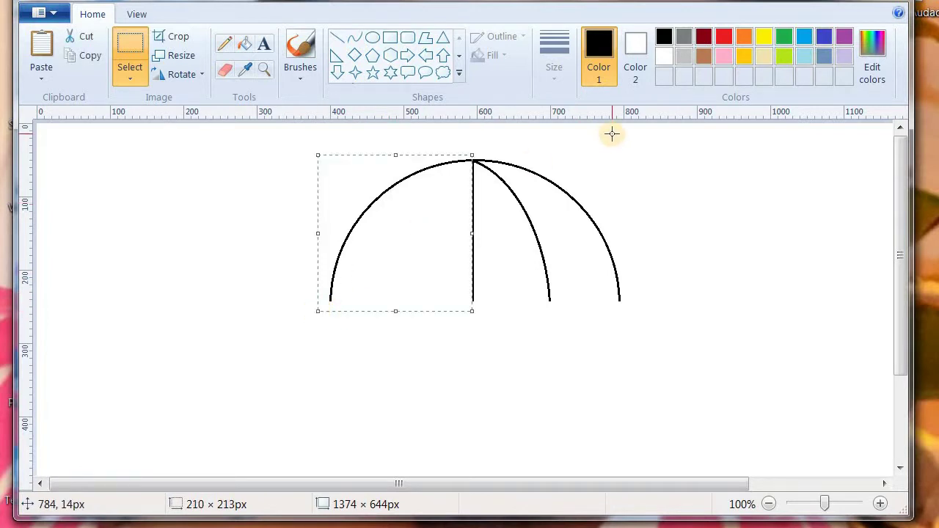
key(Delete)
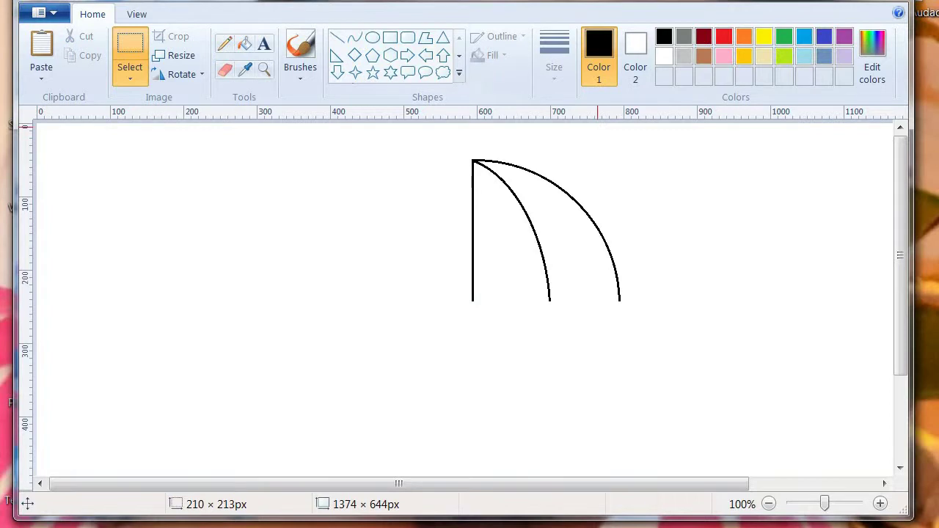
Draw a shallow upward-arched curve about 105 px wide joining the lower ends of the vertical line and the inner curve
click(354, 41)
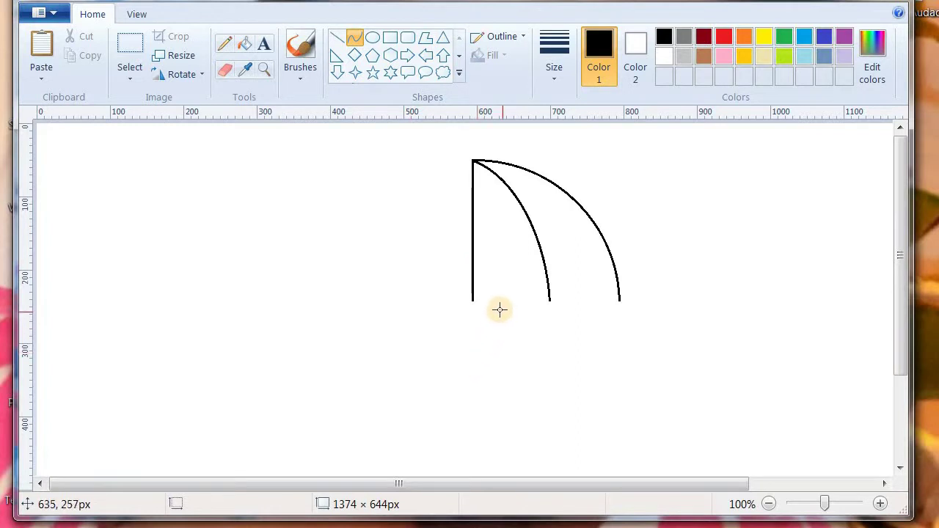
click(473, 298)
drag(472, 299, 549, 298)
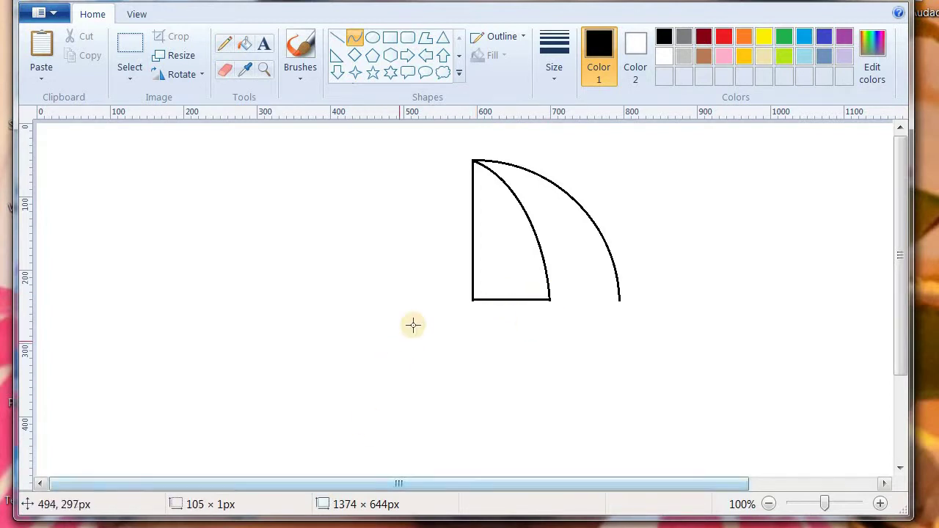
drag(478, 283, 519, 289)
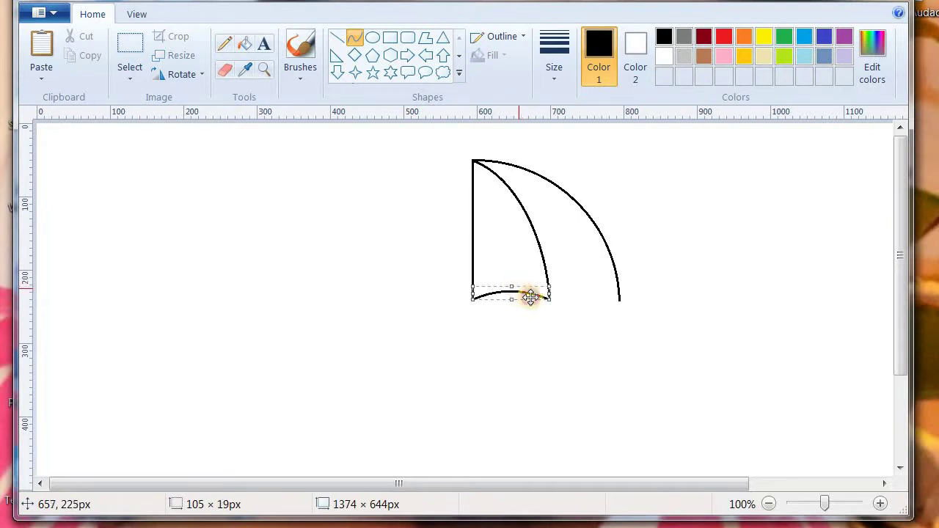
key(Return)
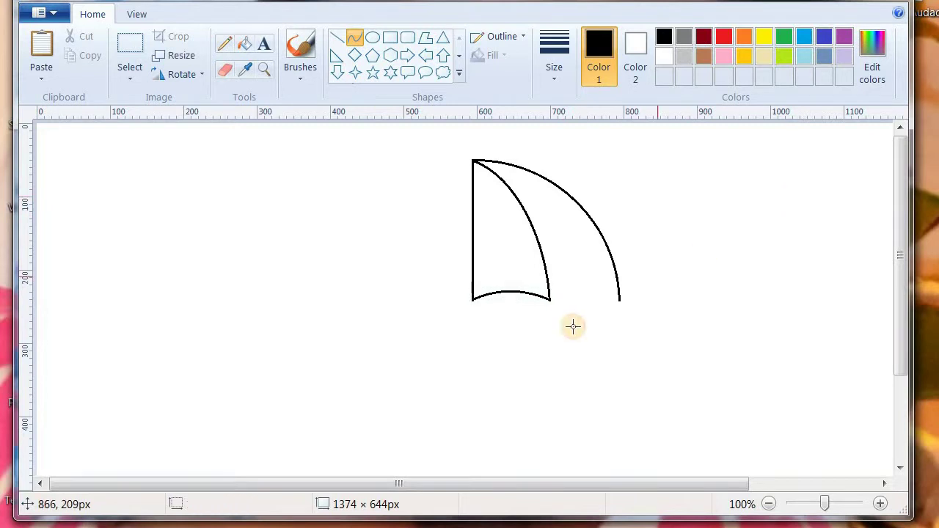
Draw a matching upward-arched curve about 97 px wide joining the lower ends of the inner curve and the outer arc
drag(549, 299, 618, 287)
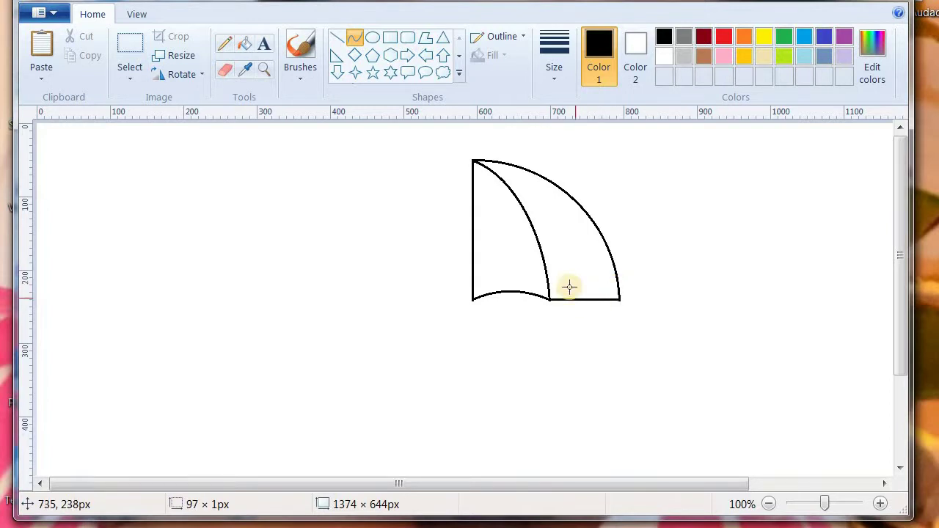
drag(571, 287, 570, 287)
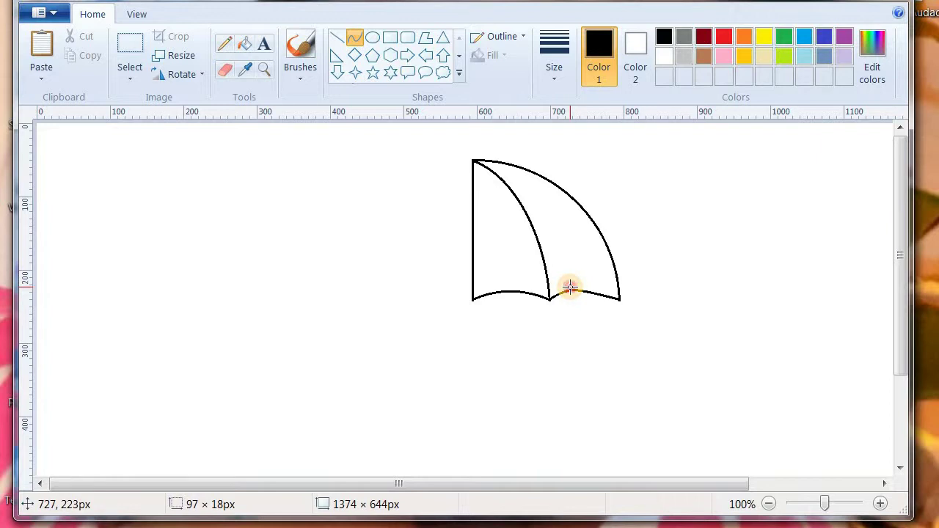
click(572, 288)
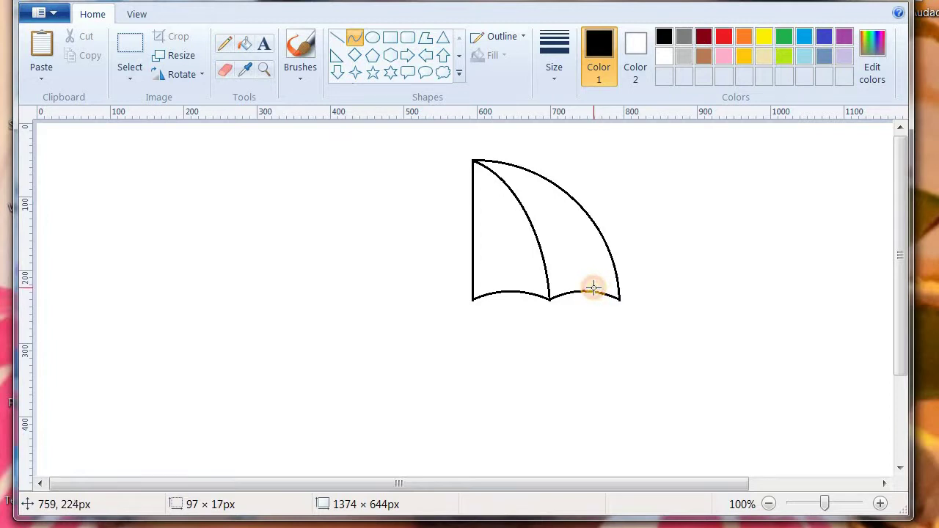
drag(594, 288, 594, 287)
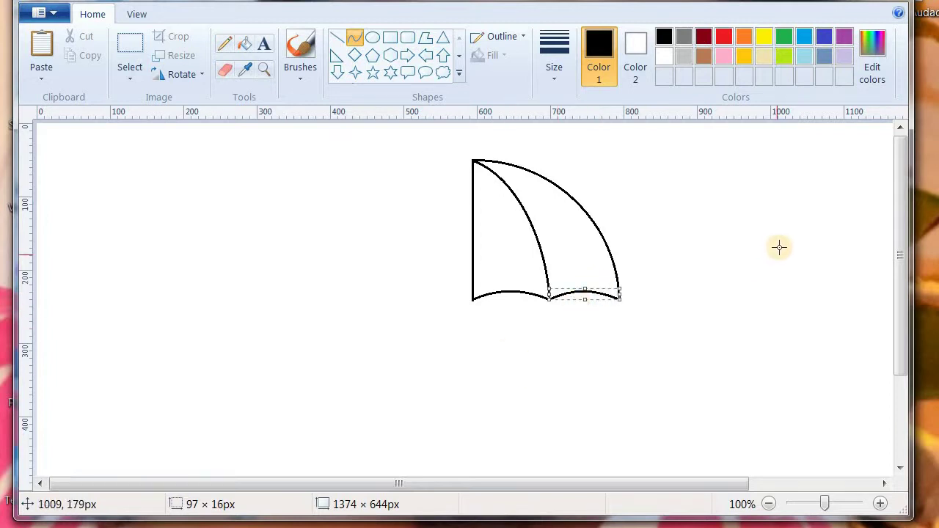
click(746, 224)
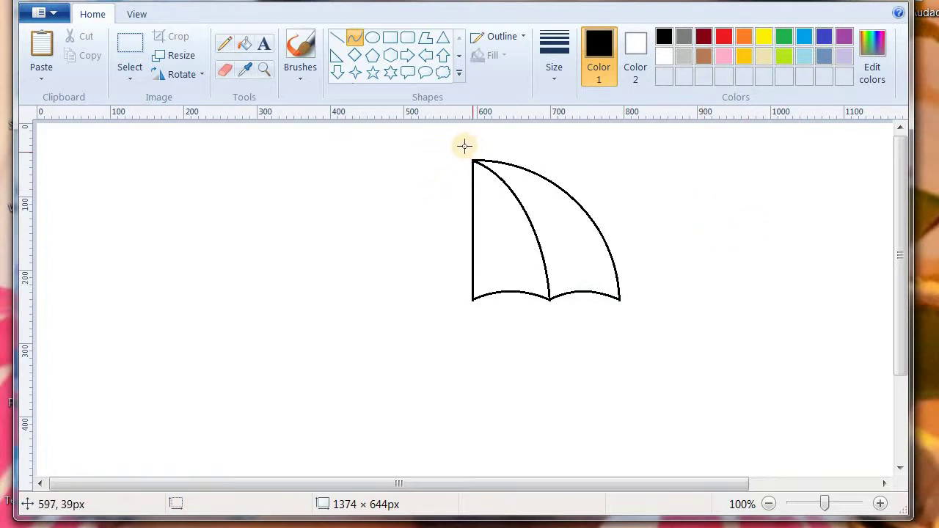
Duplicate the half canopy from a rectangular selection of about 222 × 243 px and flip the copy horizontally
click(130, 57)
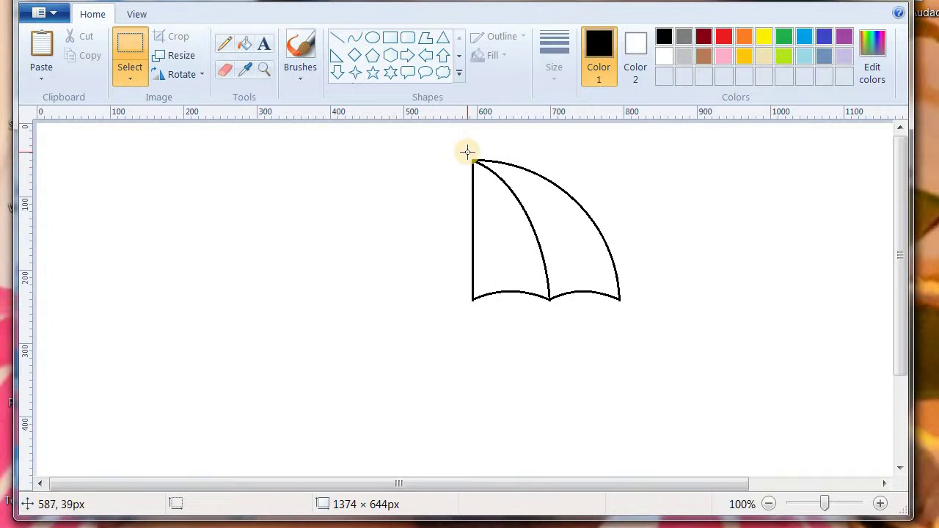
mouse_move(468, 152)
mouse_down()
mouse_move(537, 330)
mouse_move(631, 330)
mouse_up()
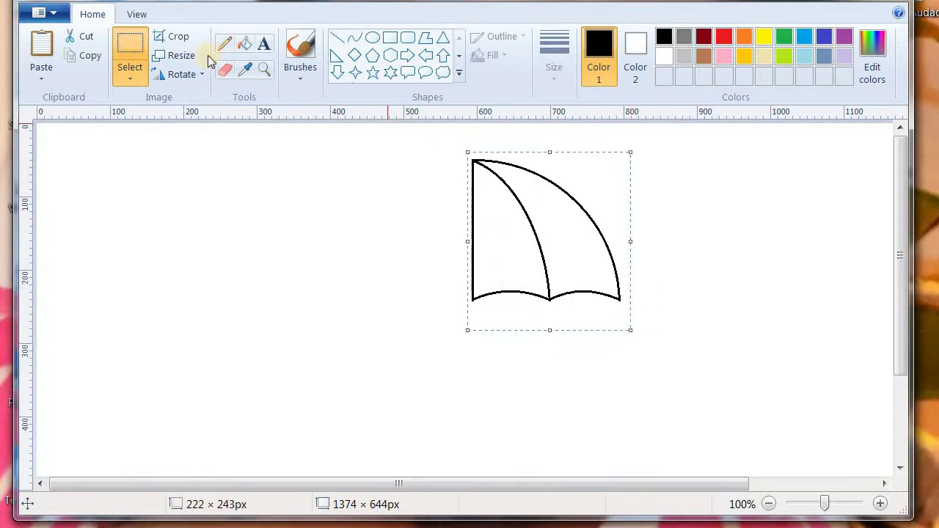
click(91, 57)
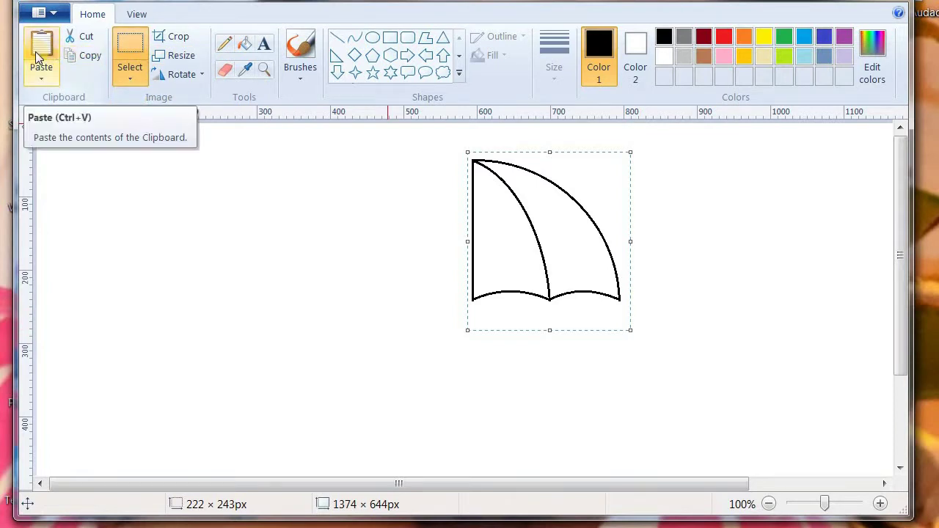
click(35, 51)
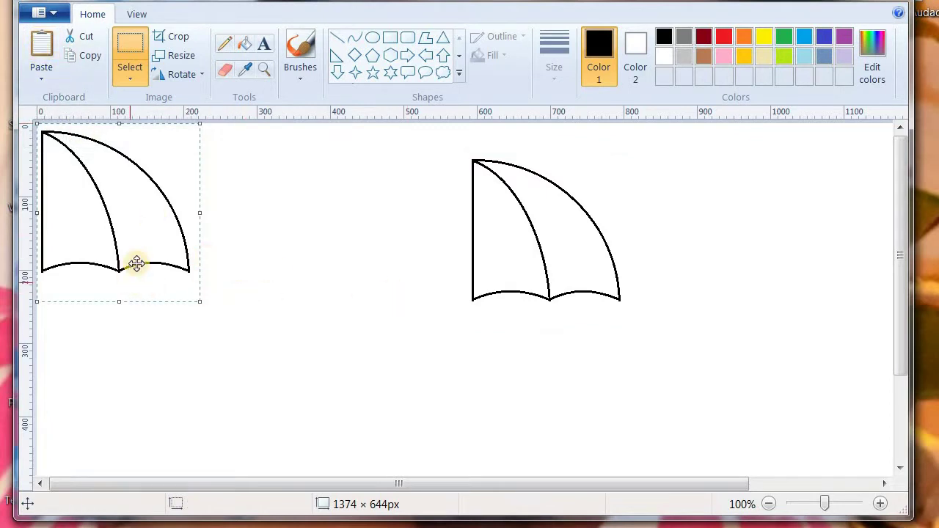
click(200, 73)
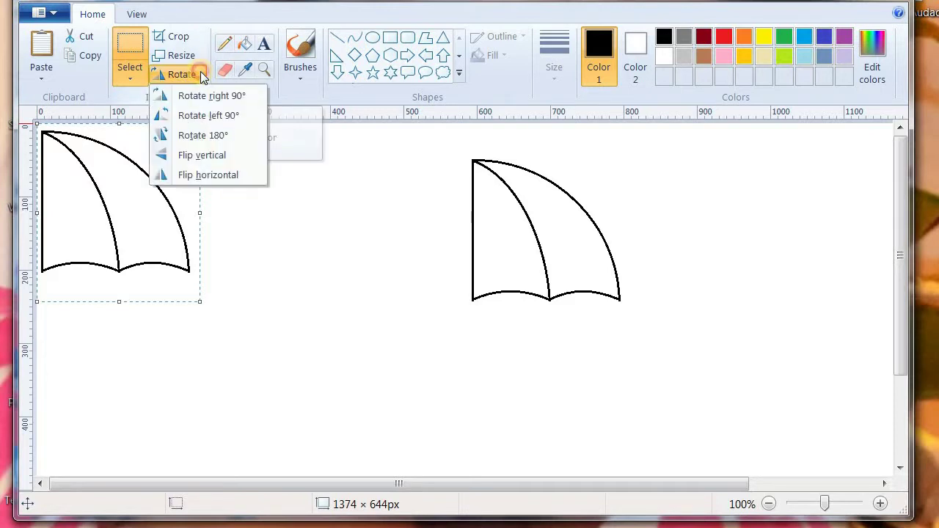
click(206, 175)
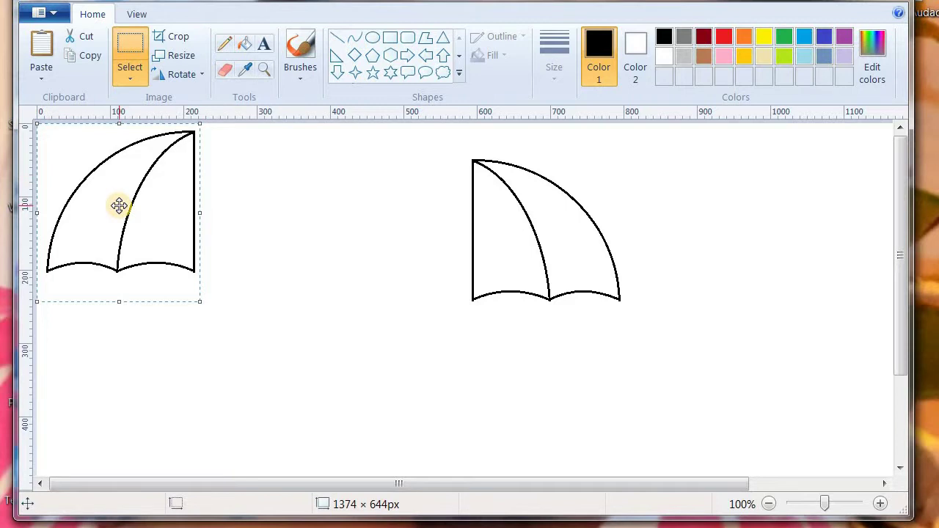
Move the flipped copy beside the original half so their vertical edges, top points and lower corners line up as a full canopy
mouse_move(149, 205)
mouse_down()
mouse_move(359, 250)
mouse_move(421, 234)
mouse_up()
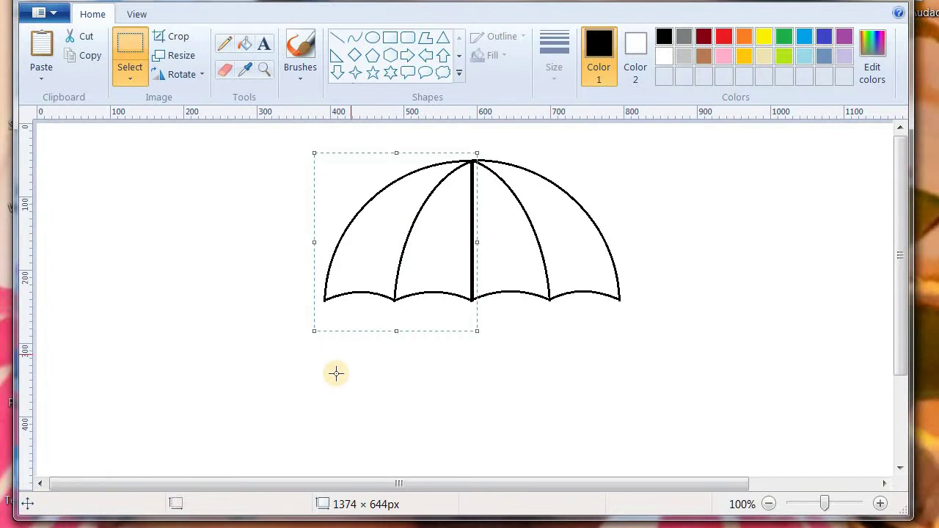
key(Up)
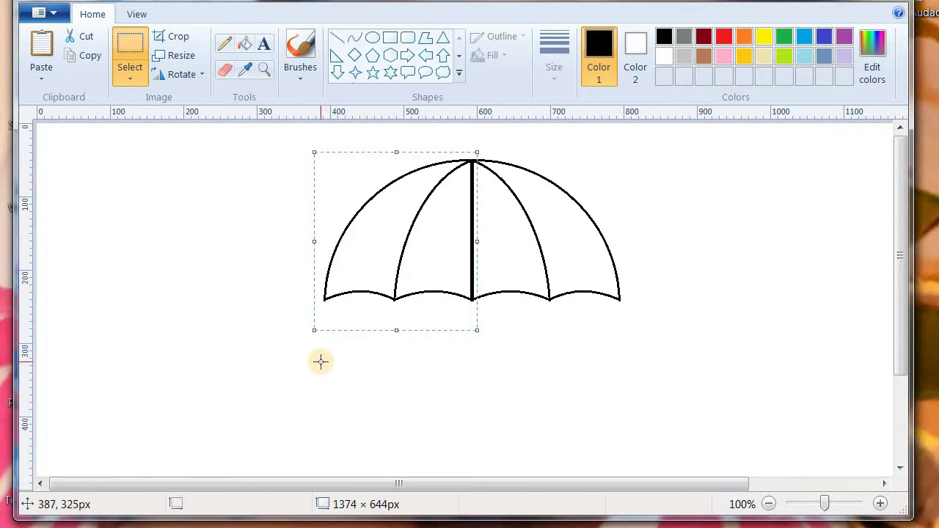
click(780, 171)
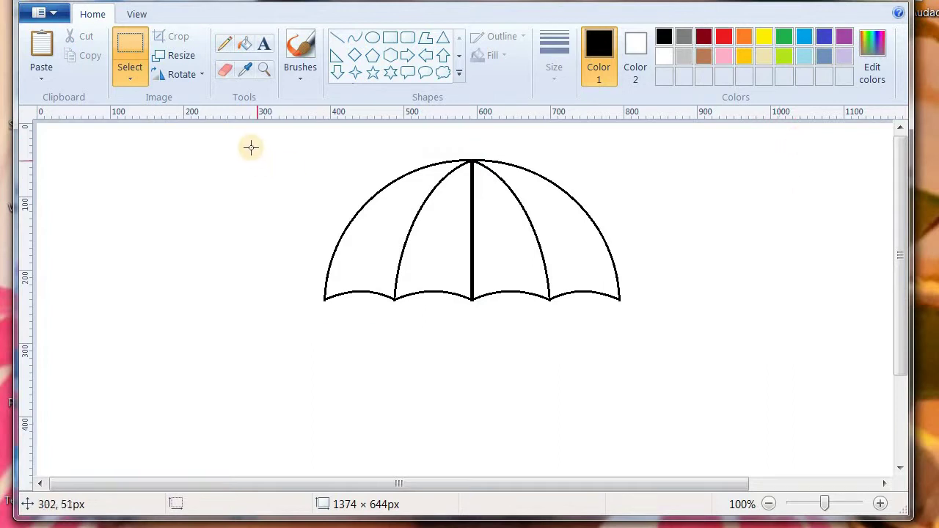
Draw a vertical shaft about 179 px long in the thickest line width, straight down from the canopy's lower centre point
click(337, 37)
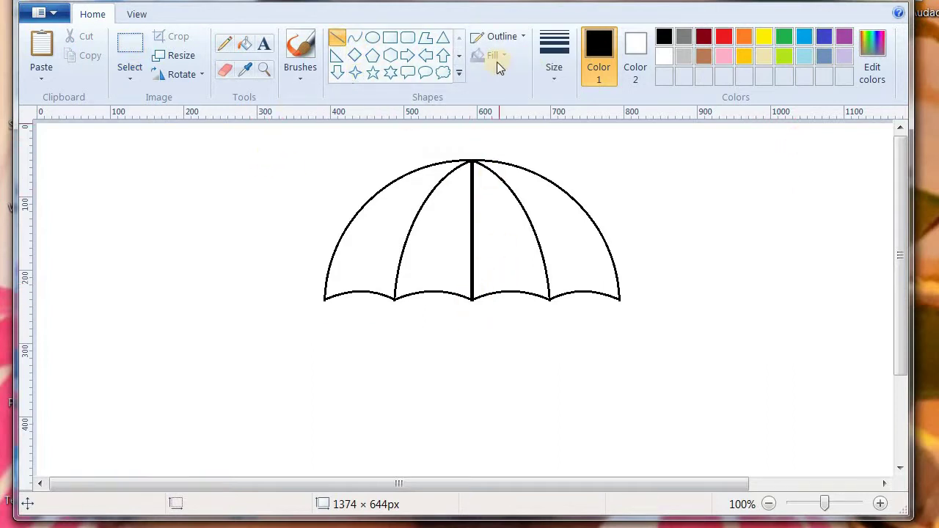
click(556, 51)
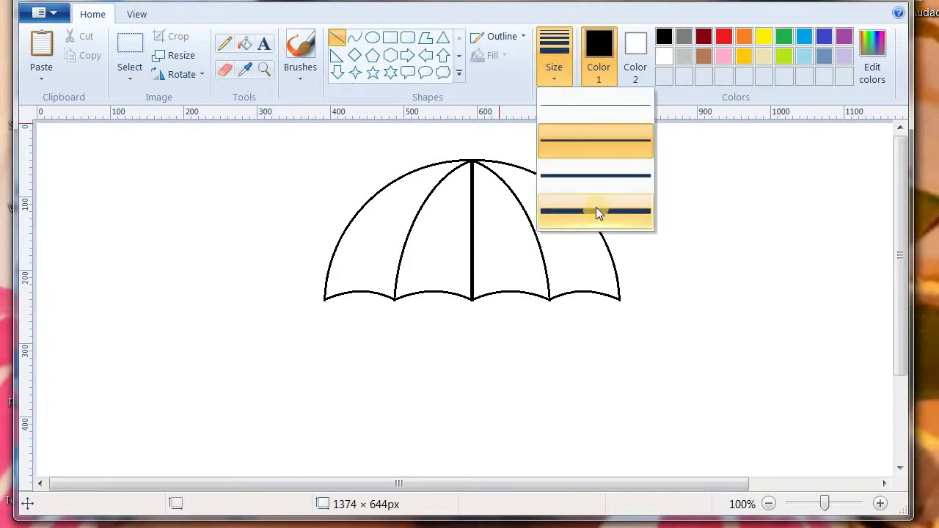
click(596, 212)
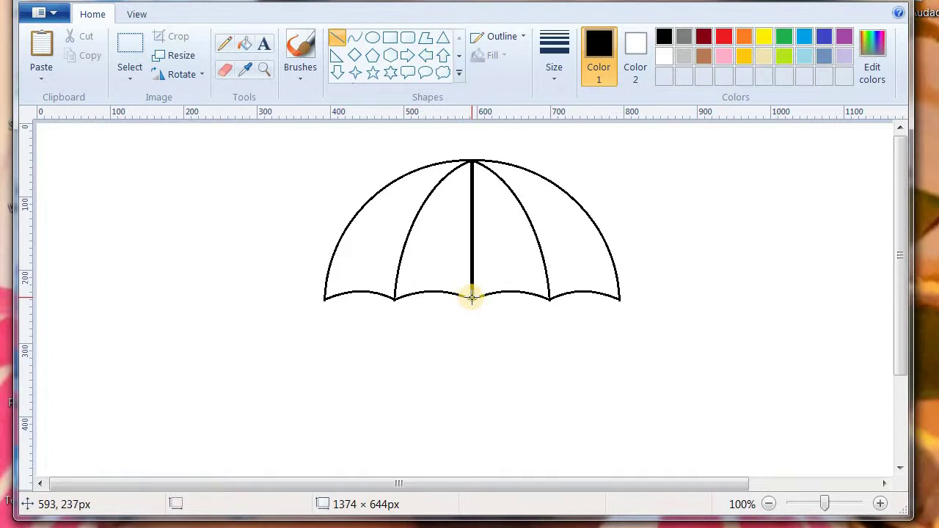
click(472, 295)
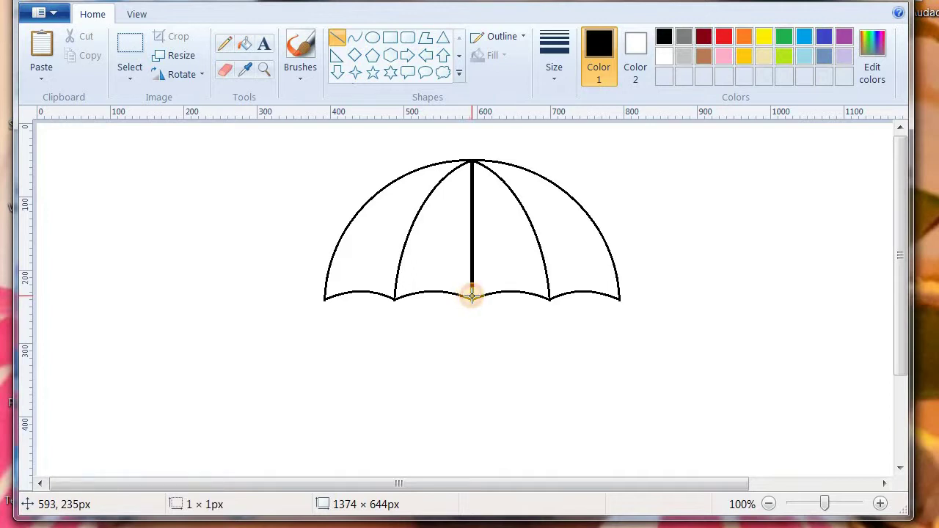
drag(472, 296, 473, 427)
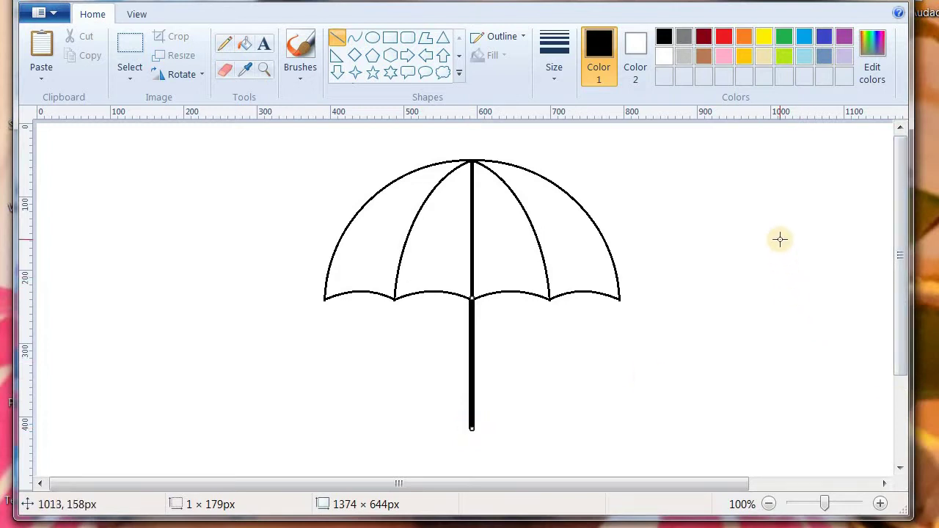
Draw the hooked handle as a curve about 63 px wide, running left from the shaft's lower end and bowed downward
click(355, 37)
click(472, 427)
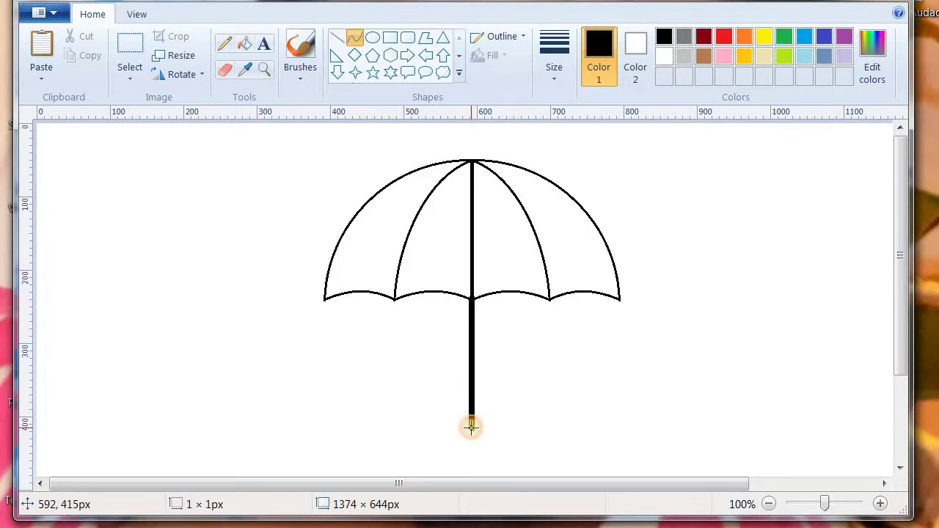
drag(471, 428, 426, 430)
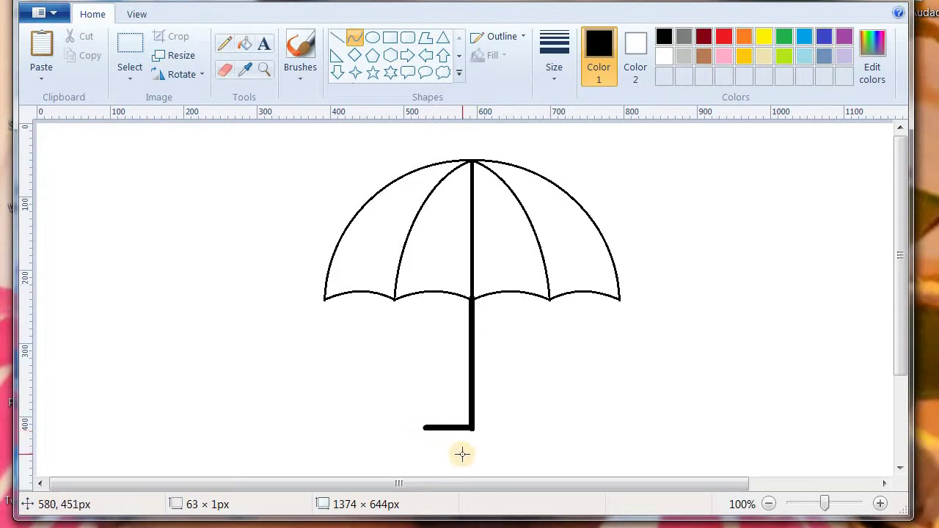
mouse_move(461, 455)
mouse_down()
mouse_move(449, 456)
mouse_move(468, 449)
mouse_move(429, 449)
mouse_move(435, 457)
mouse_up()
click(753, 254)
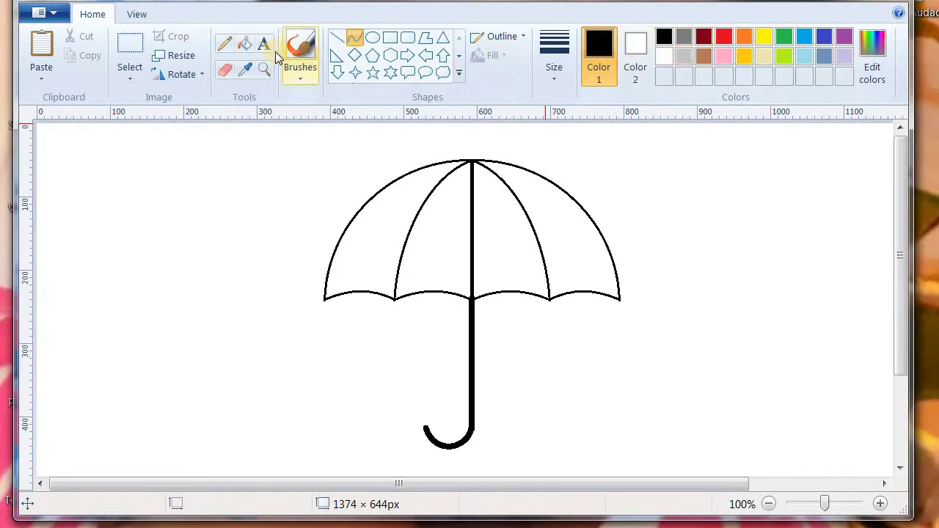
Fill the four canopy panels from left to right with red, yellow, lime green and bright blue
click(245, 46)
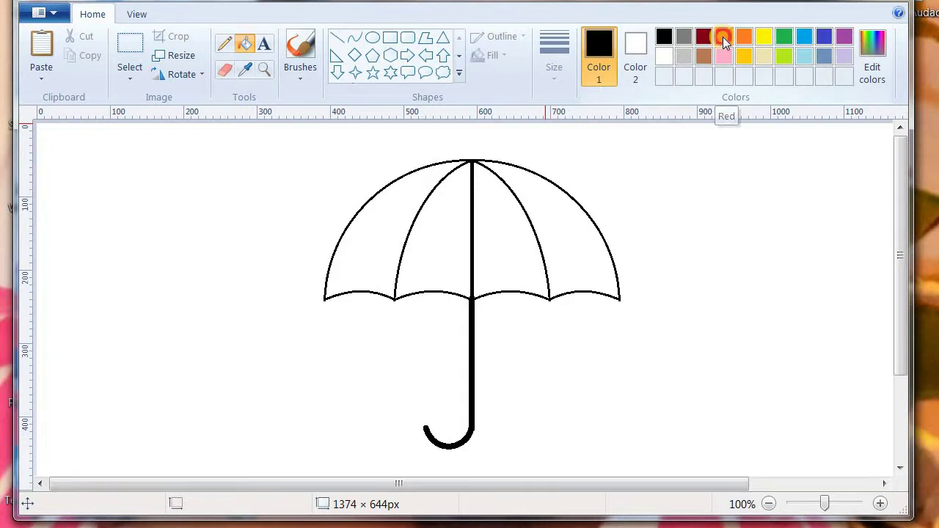
click(723, 36)
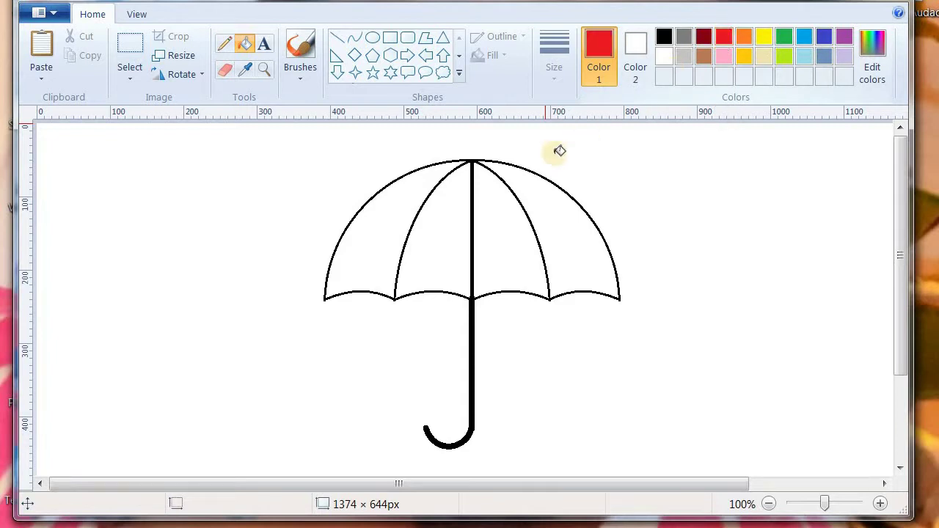
click(390, 213)
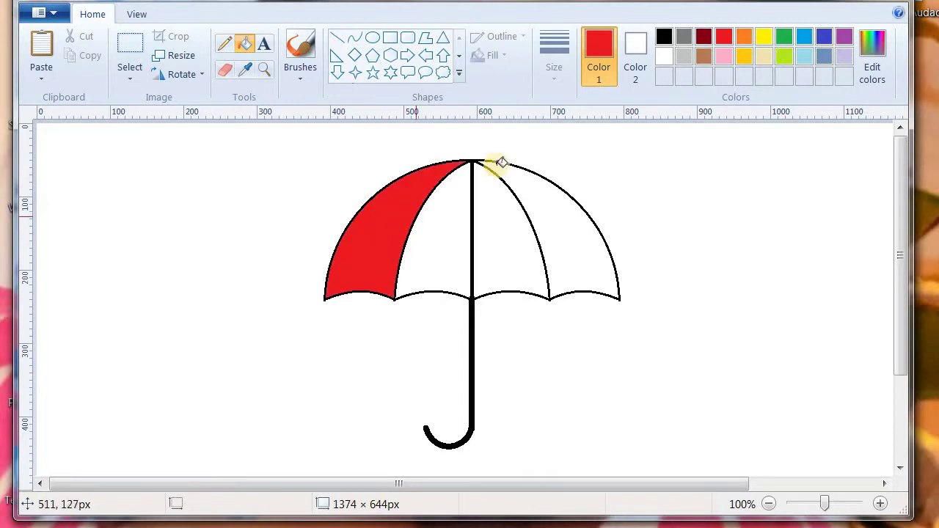
click(764, 36)
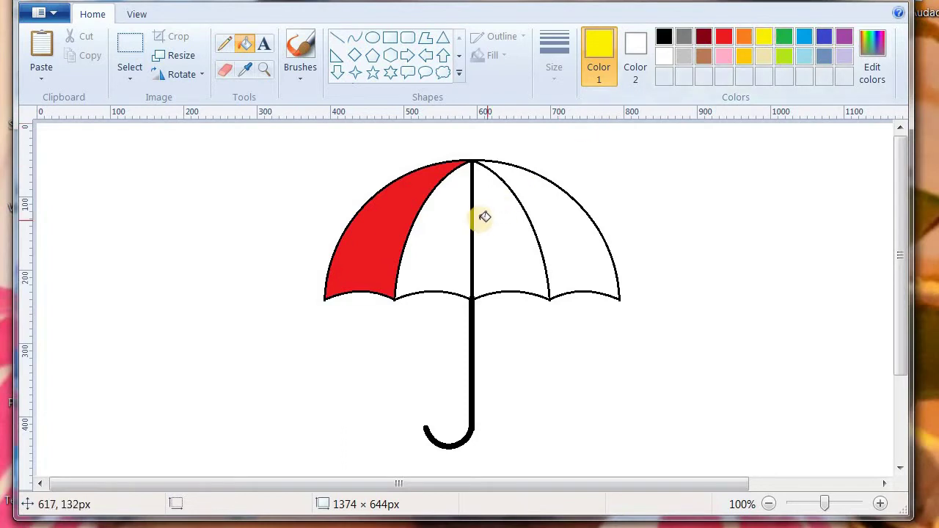
click(453, 209)
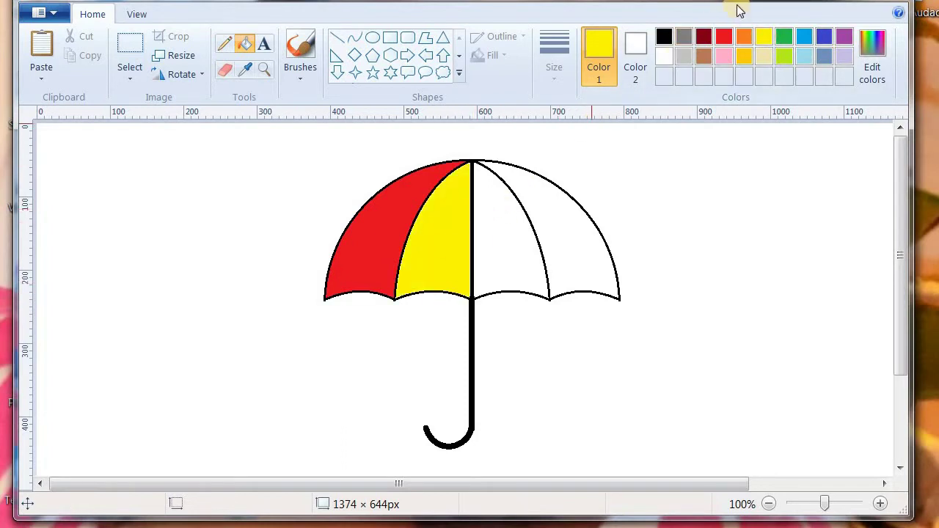
click(783, 55)
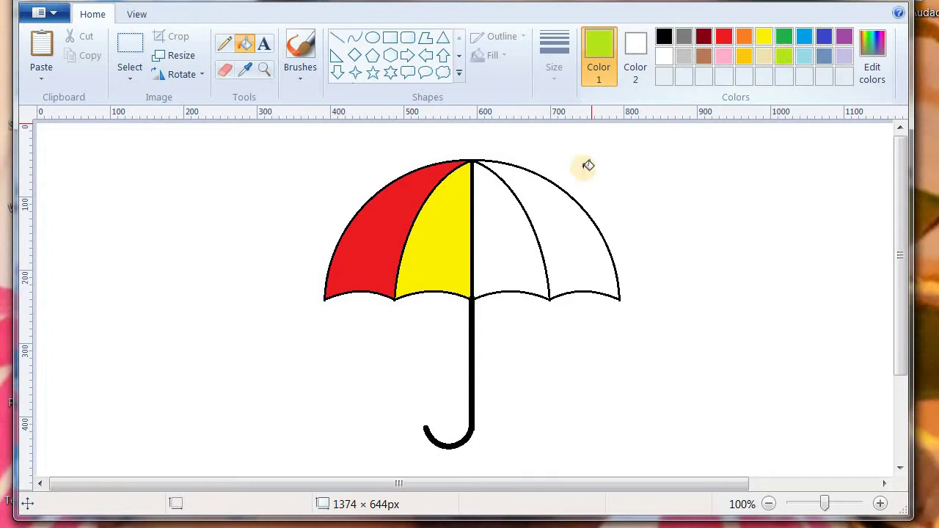
click(518, 237)
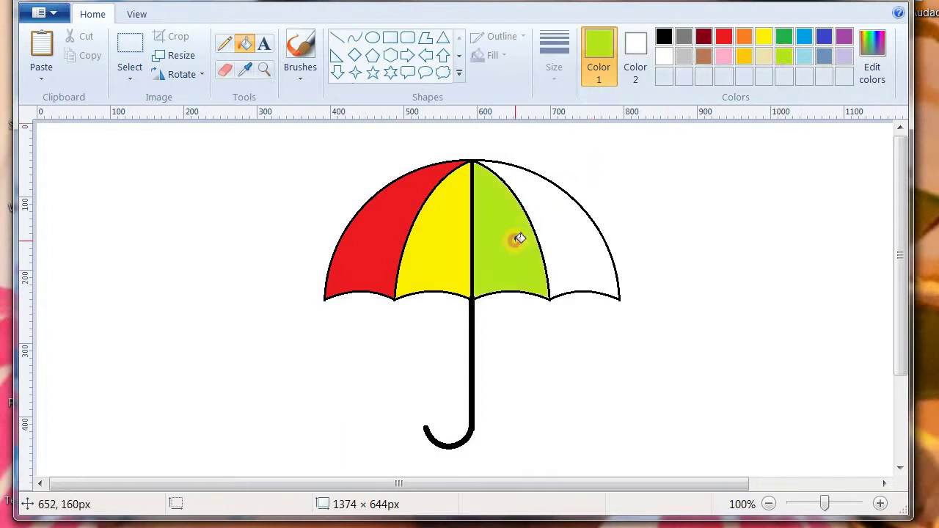
click(805, 42)
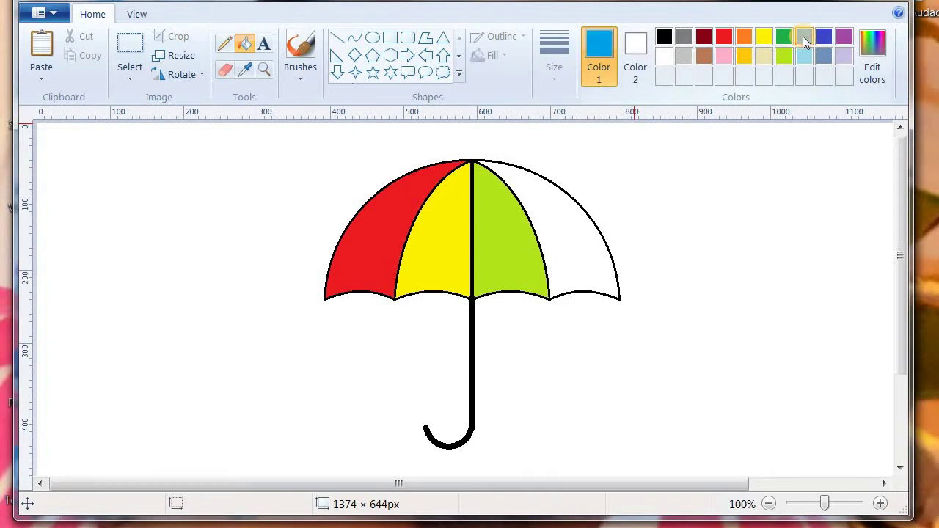
click(555, 206)
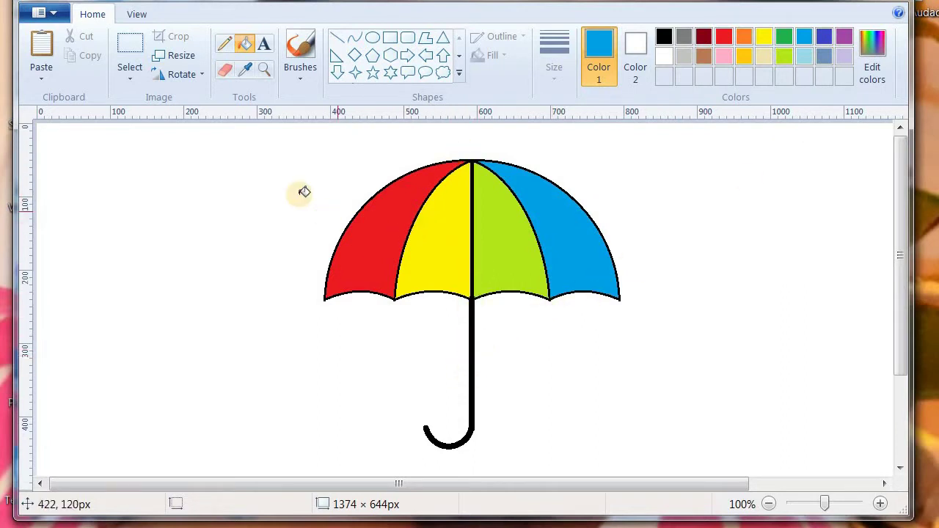
Draw a black vertical tip about 17 px tall in the thickest line width, rising from the canopy's top point
click(337, 39)
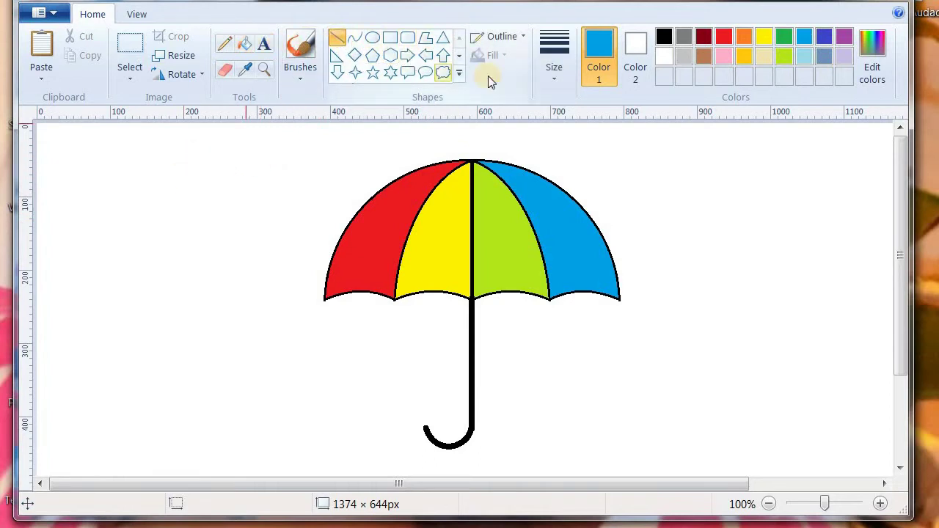
click(556, 53)
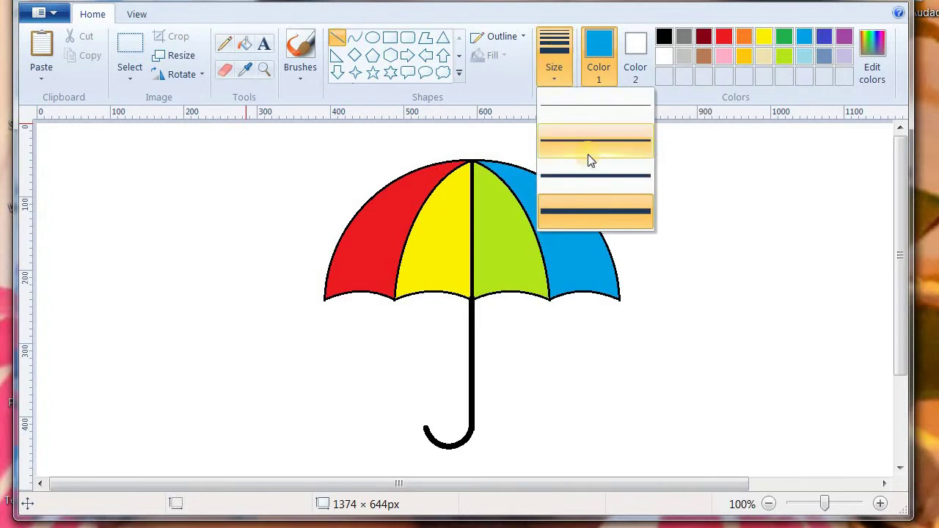
click(590, 210)
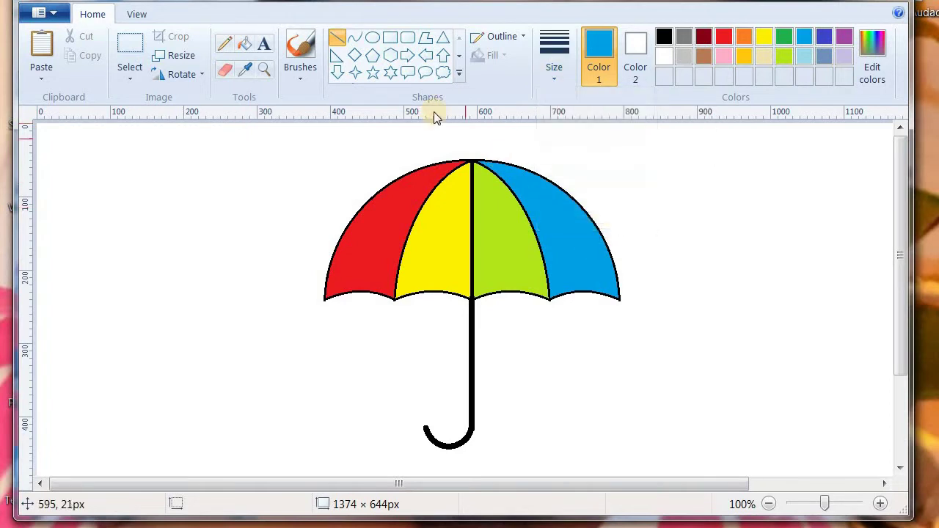
click(664, 36)
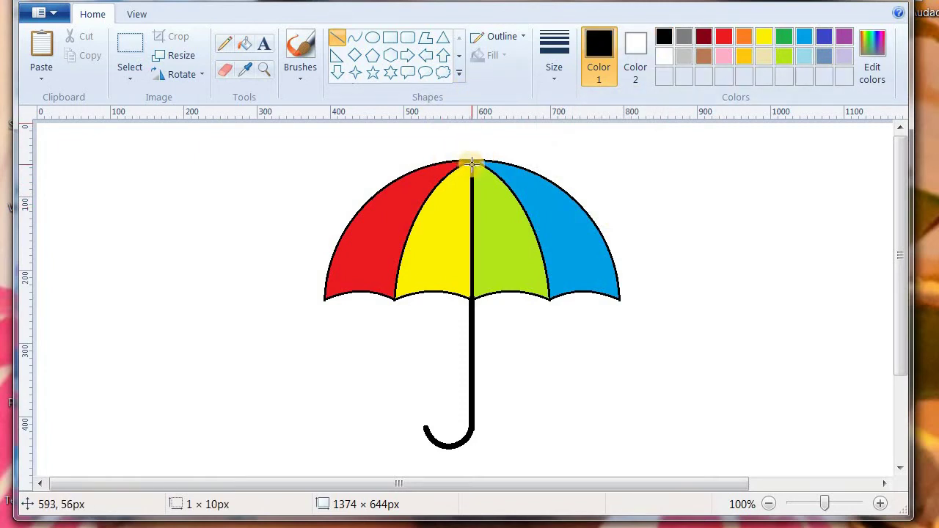
drag(472, 165, 472, 150)
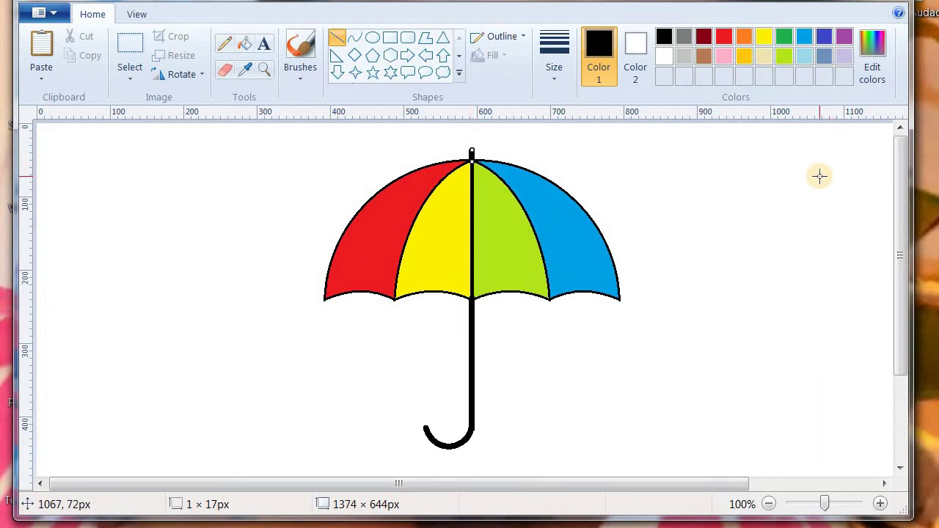
click(815, 175)
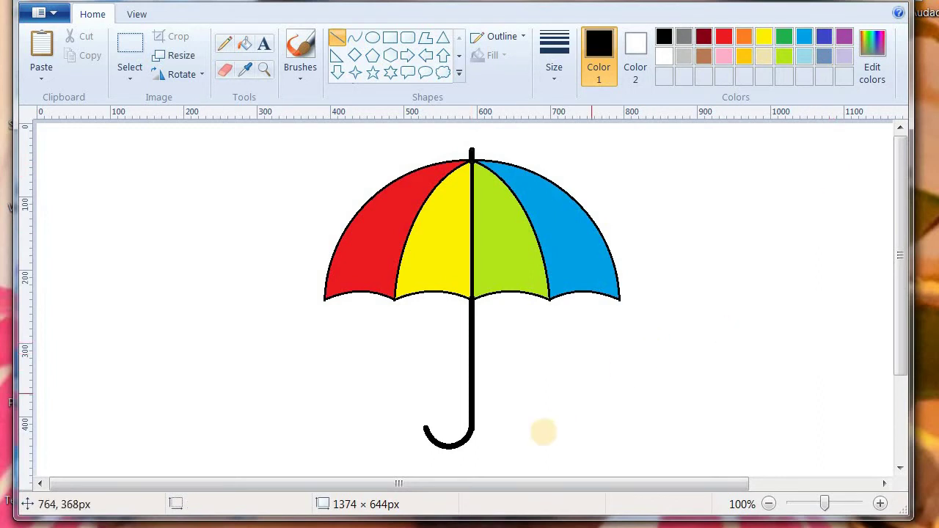